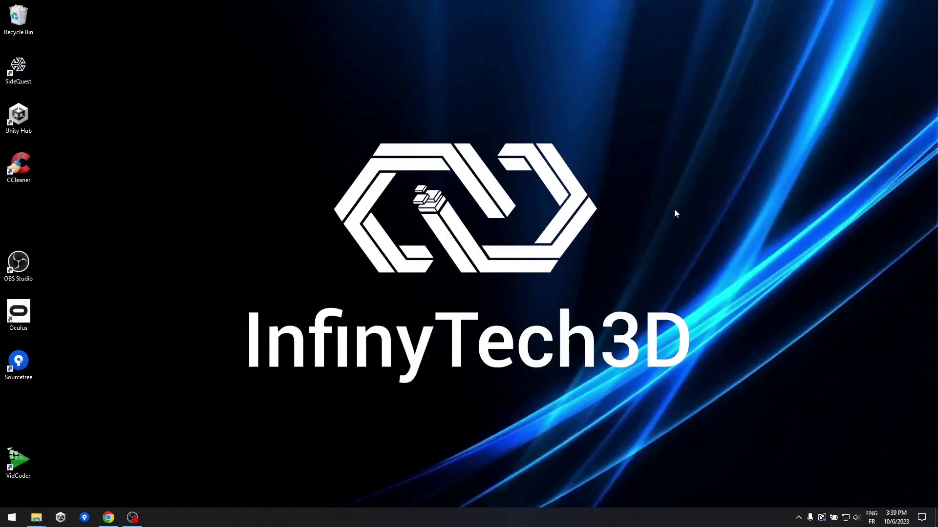
In Unity Hub, create a 3D Core project named SofaUnity_install in the UnityProjects folder.
left_click(64, 515)
left_click(760, 194)
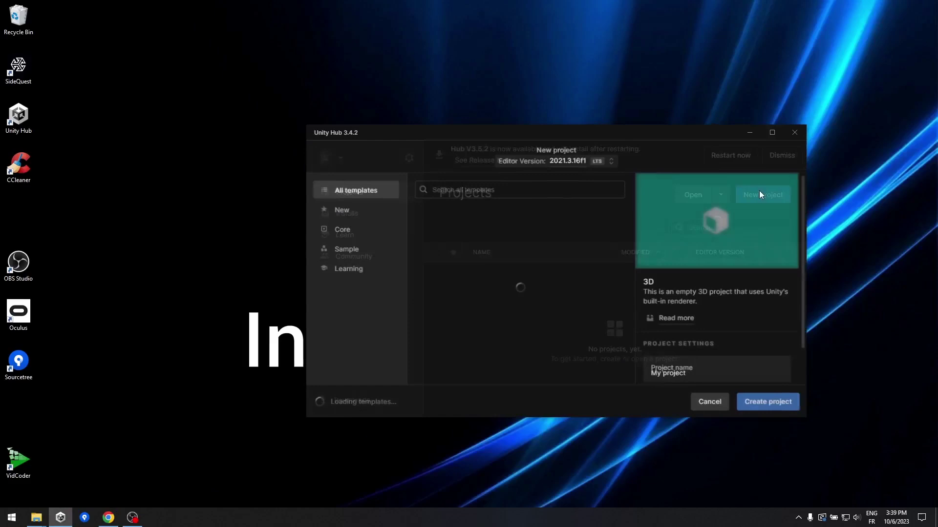
left_click_drag(699, 375, 635, 376)
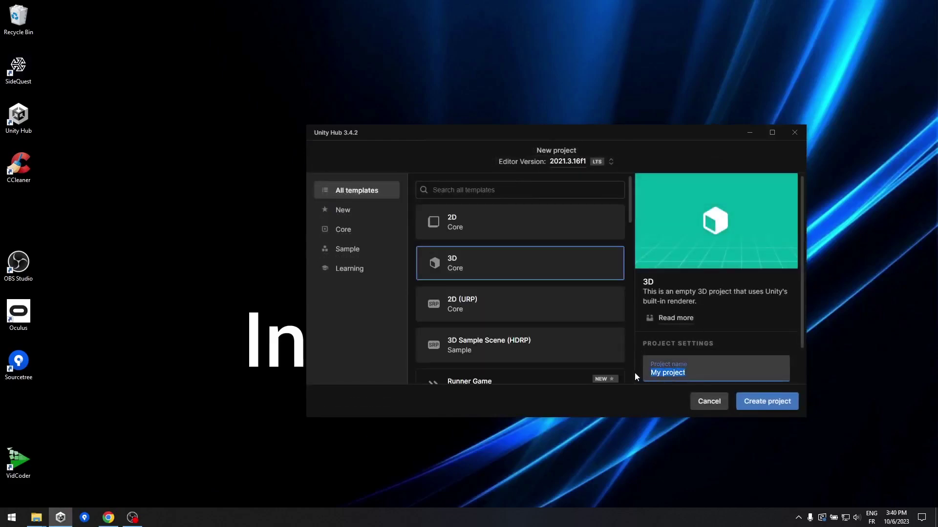
type("Sofa")
type("Unity_")
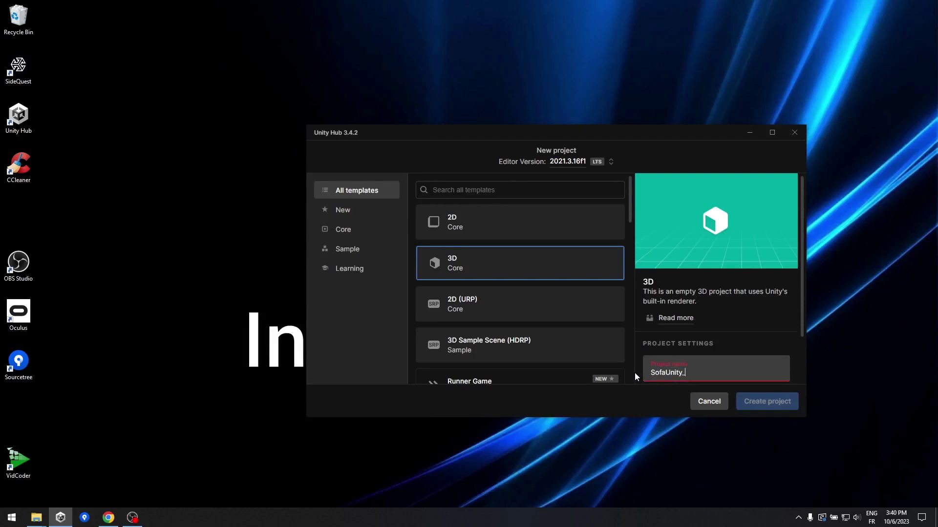
type("install")
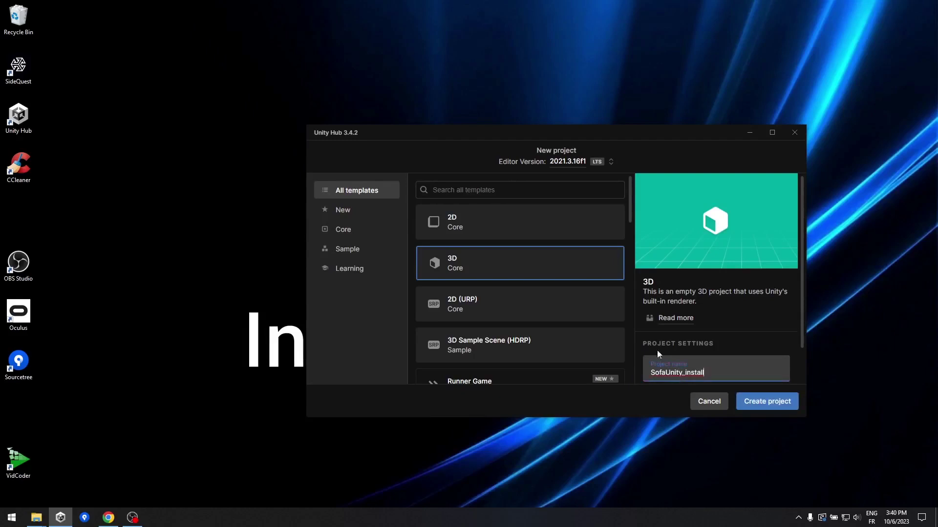
scroll(657, 351, "down", 2)
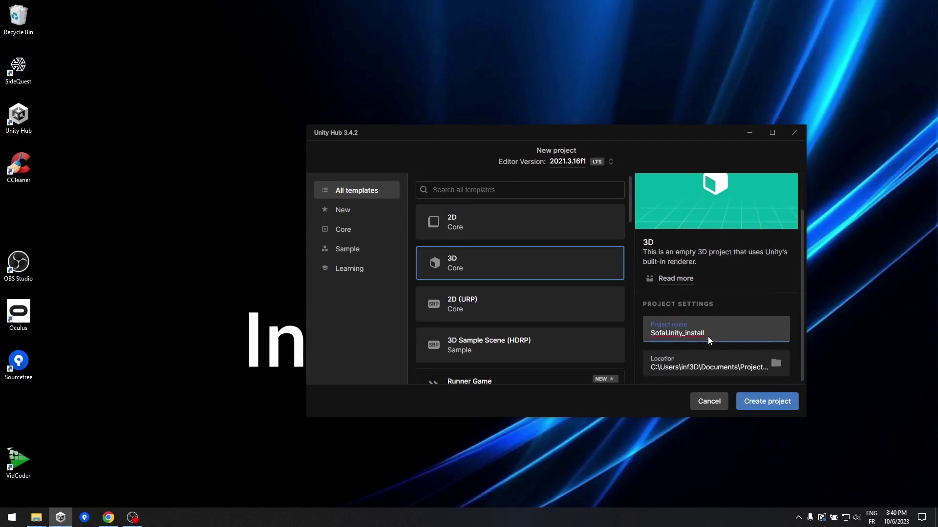
left_click(755, 373)
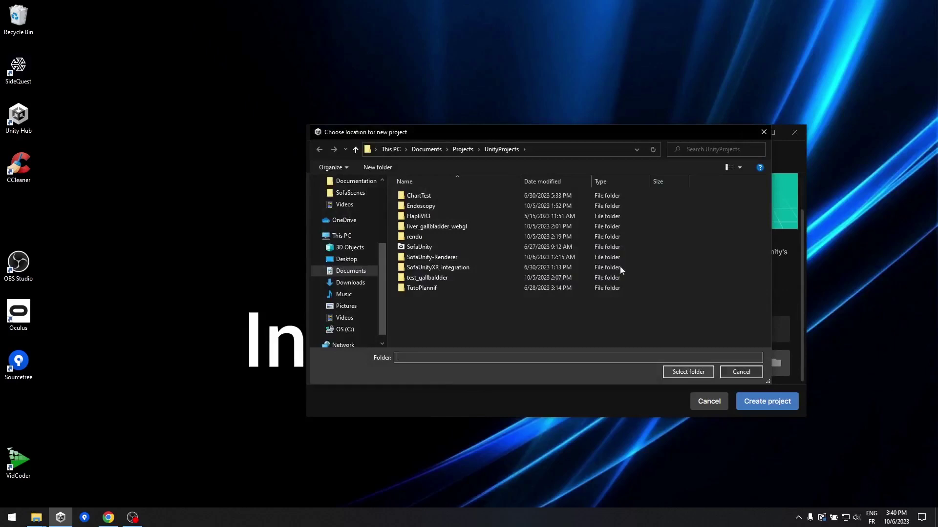
left_click(687, 372)
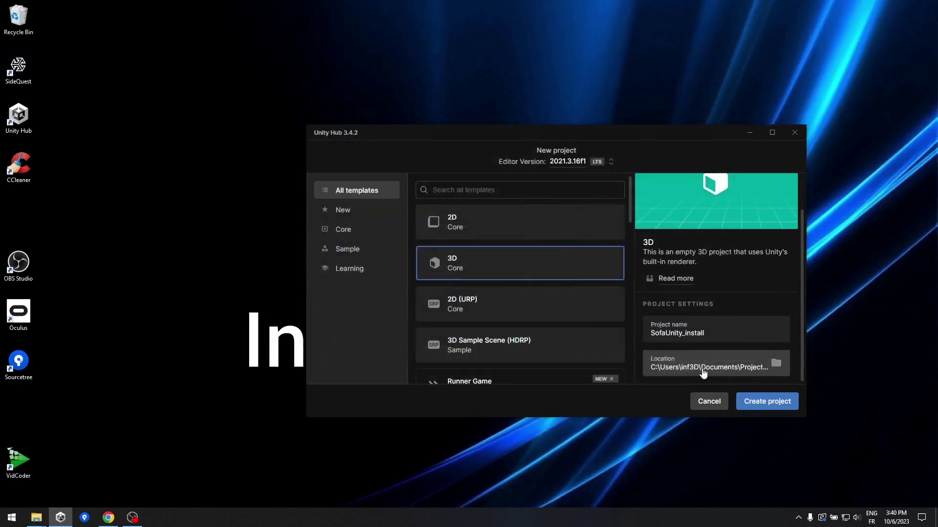
left_click(767, 404)
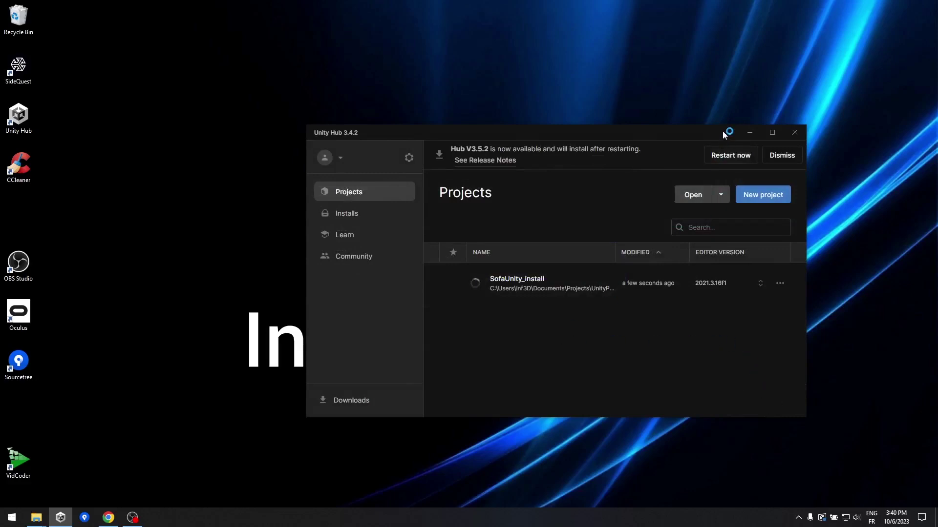
Hide Unity Hub, bring the project-loading window forward, then switch to the InfinyTech3D GitHub page.
left_click(755, 131)
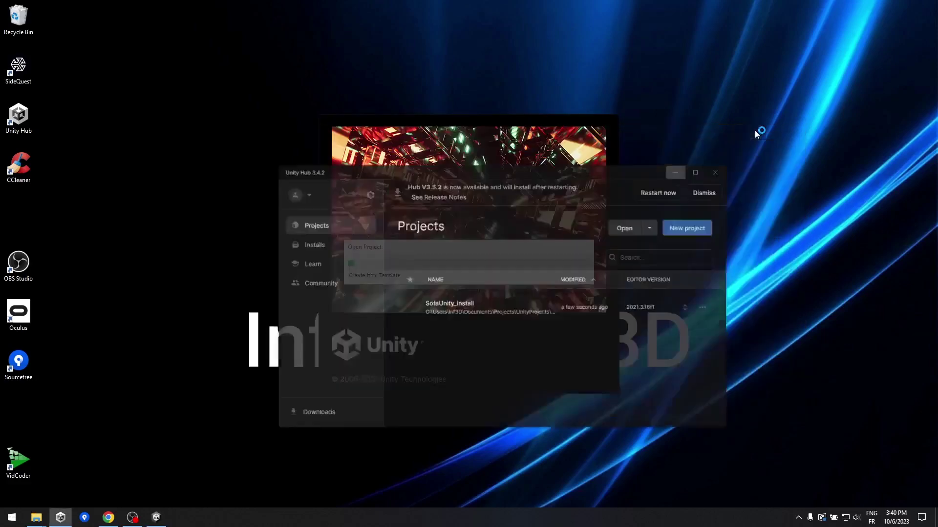
left_click(506, 257)
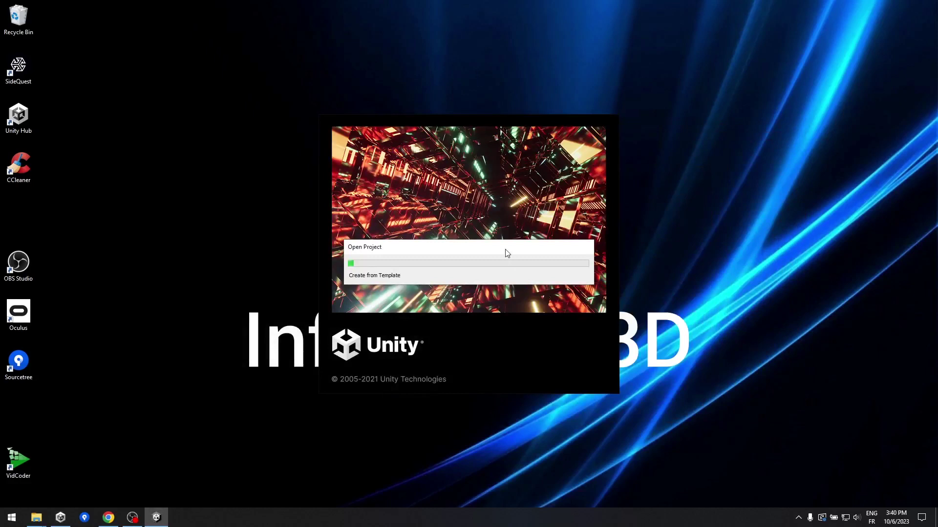
left_click(110, 519)
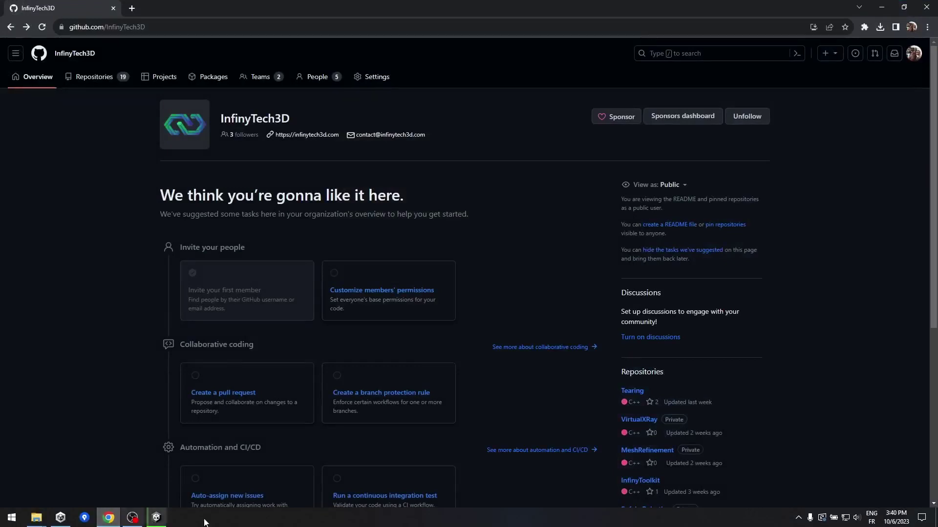
Open the SofaUnity-Renderer repository from InfinyTech3D's Repositories list.
left_click(114, 81)
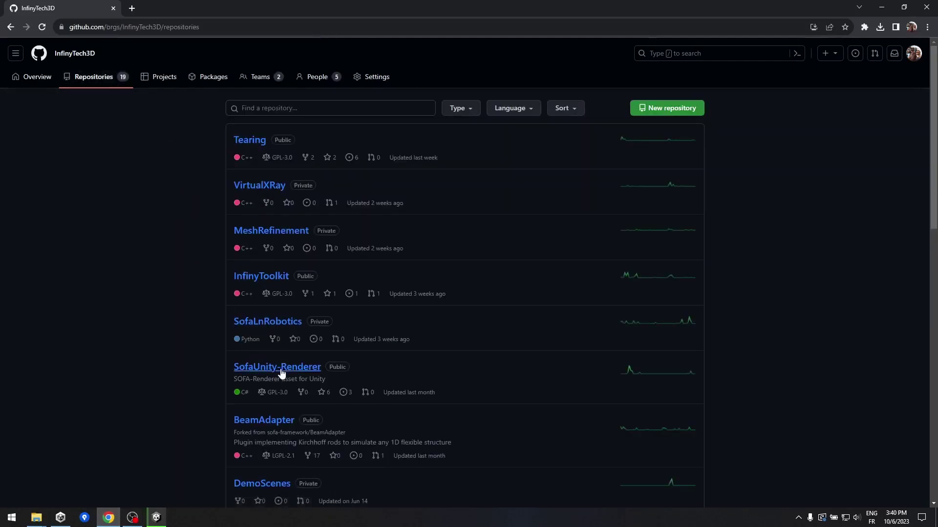
left_click(281, 371)
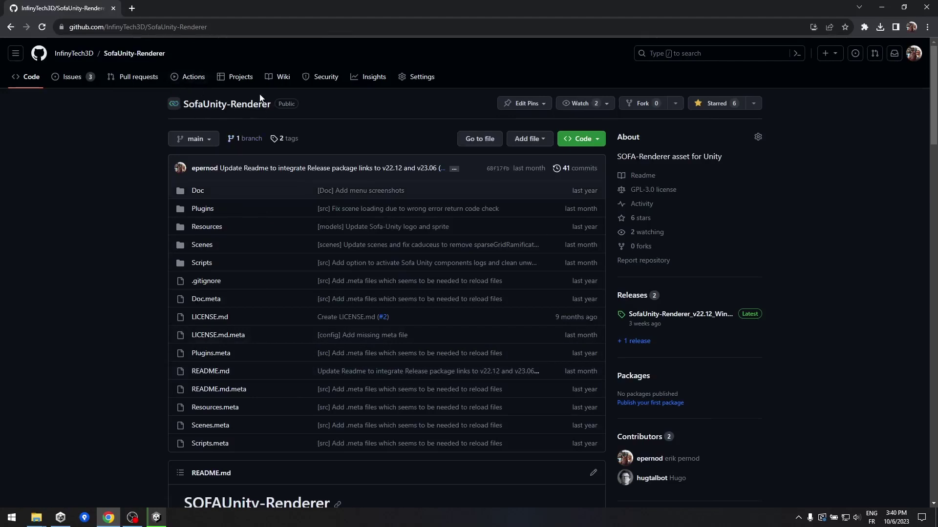
Download SofaUnity-Renderer_v23.06_Win64.unitypackage from the v23.06 release, then minimize the browser.
left_click(631, 297)
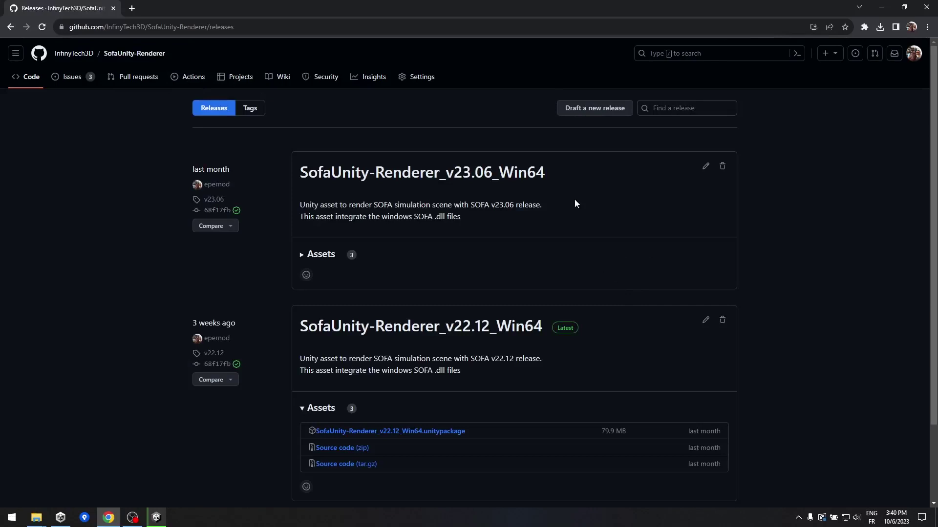
left_click(514, 175)
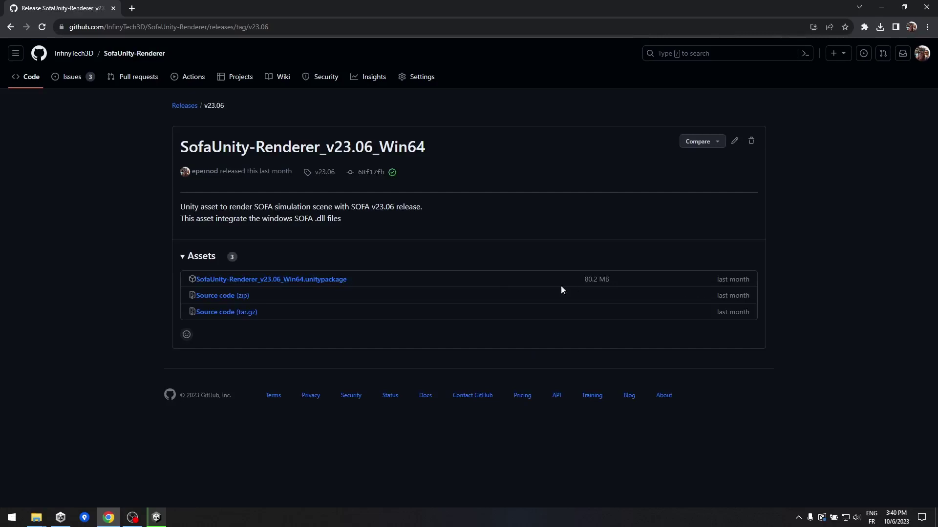
left_click(304, 283)
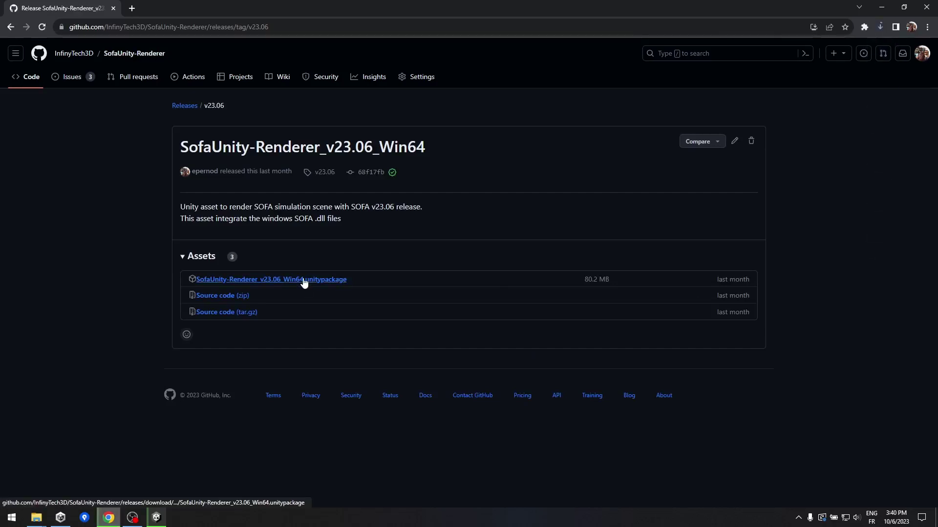
left_click(882, 10)
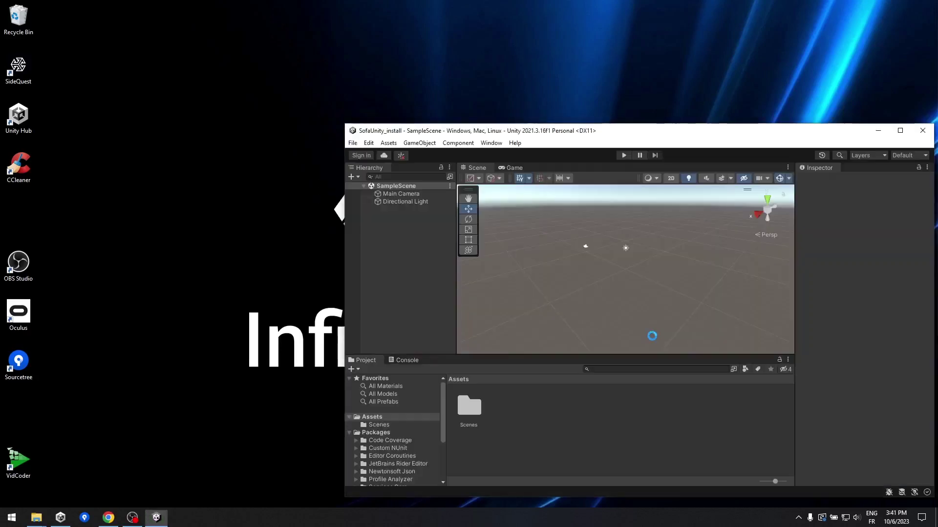
Maximize the editor and load SofaUnity-Renderer_v23.06_Win64.unitypackage via Assets > Import Package > Custom Package.
double_click(647, 137)
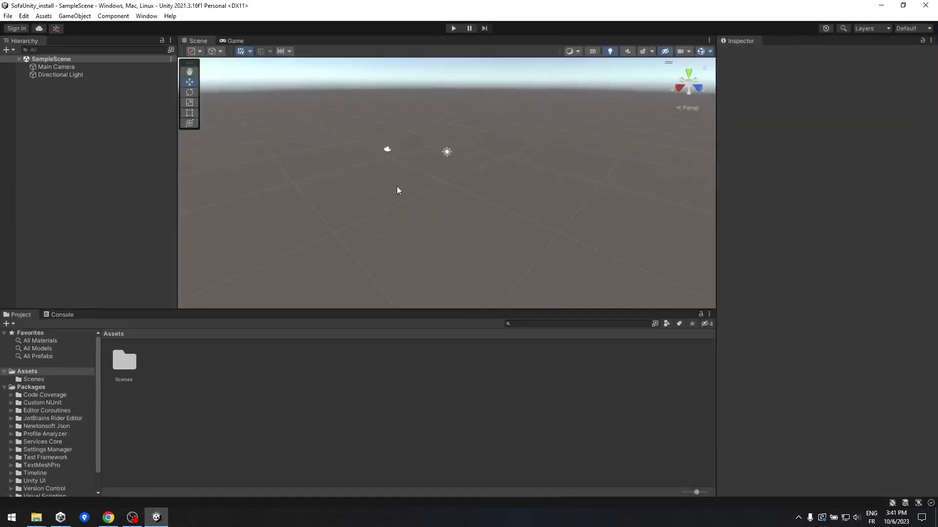
left_click(24, 16)
left_click(43, 16)
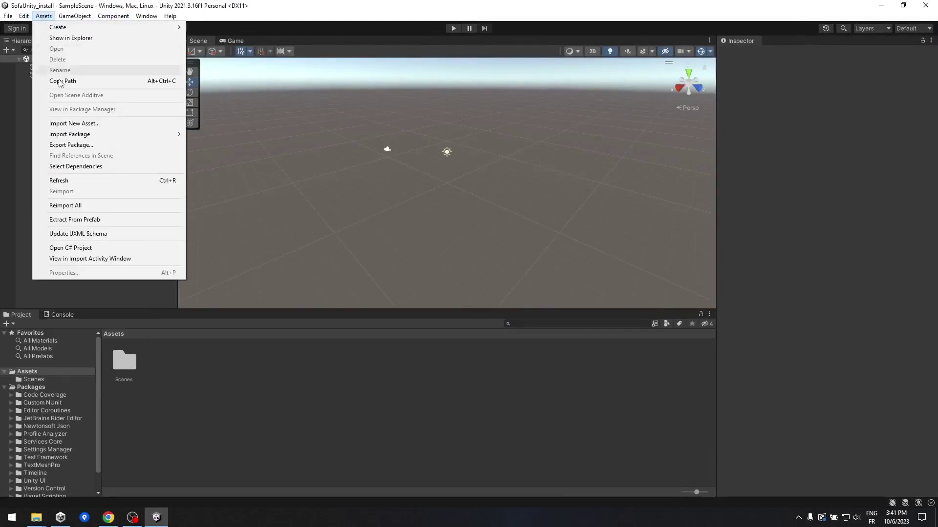
mouse_move(69, 134)
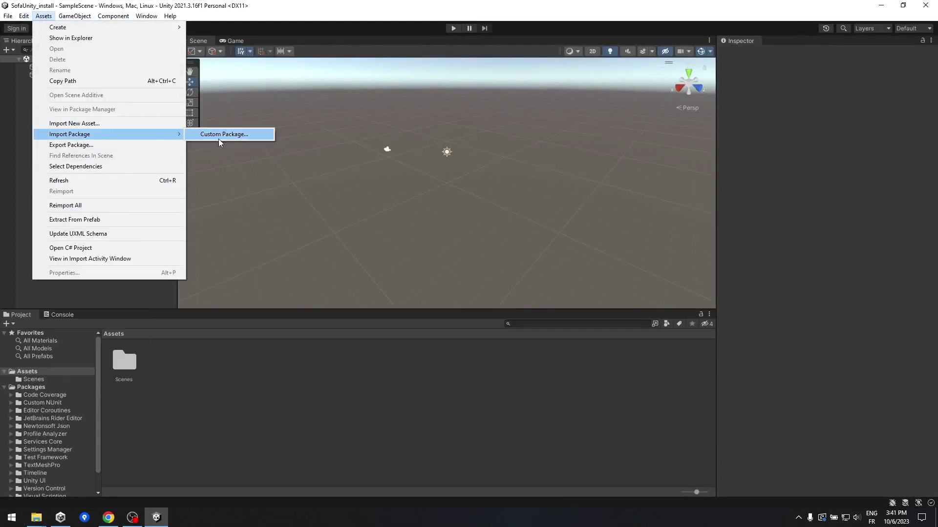
left_click(233, 136)
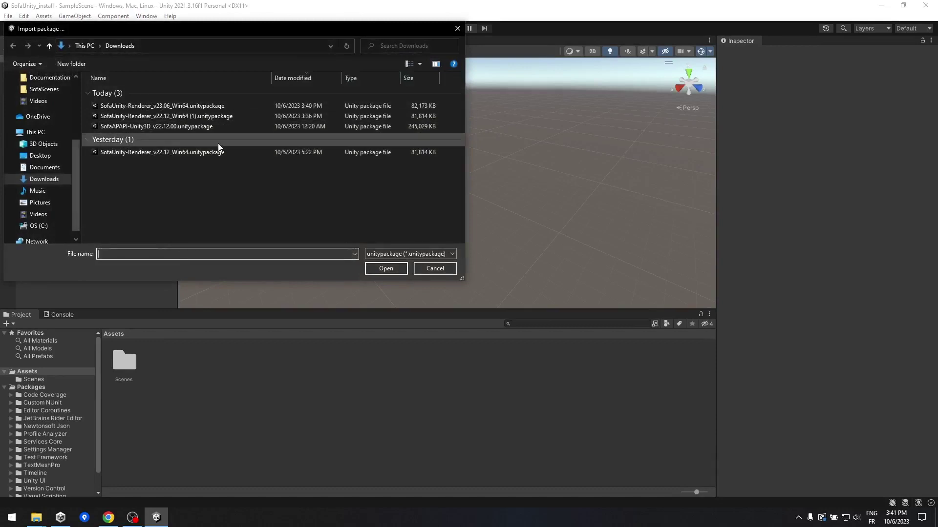
left_click(214, 104)
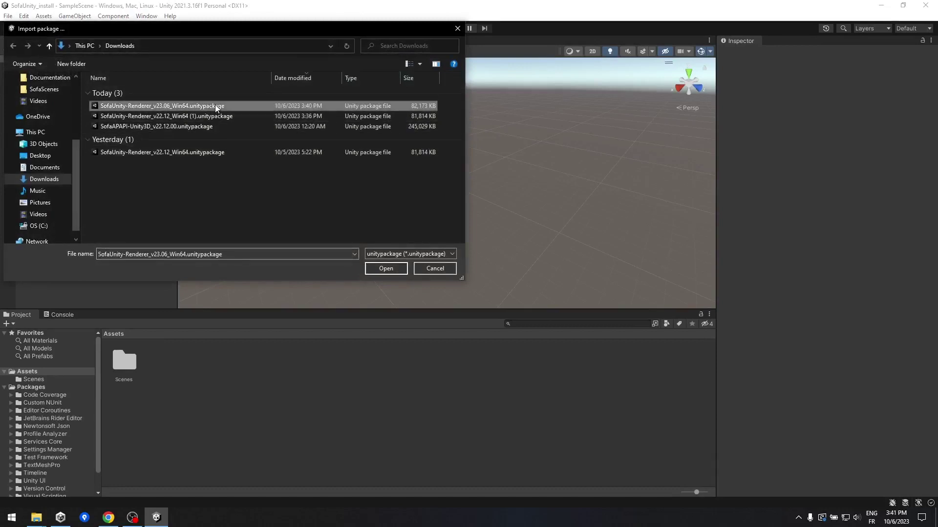
left_click(385, 270)
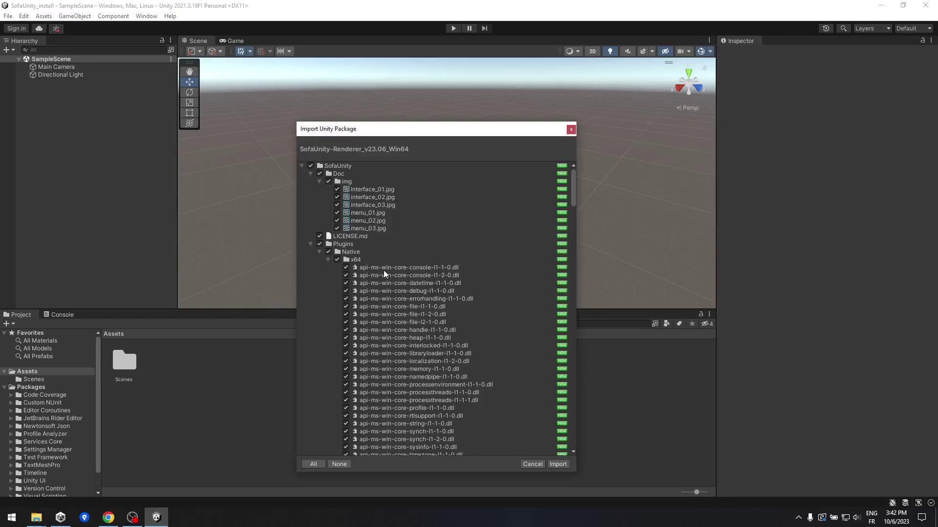
left_click_drag(572, 194, 544, 427)
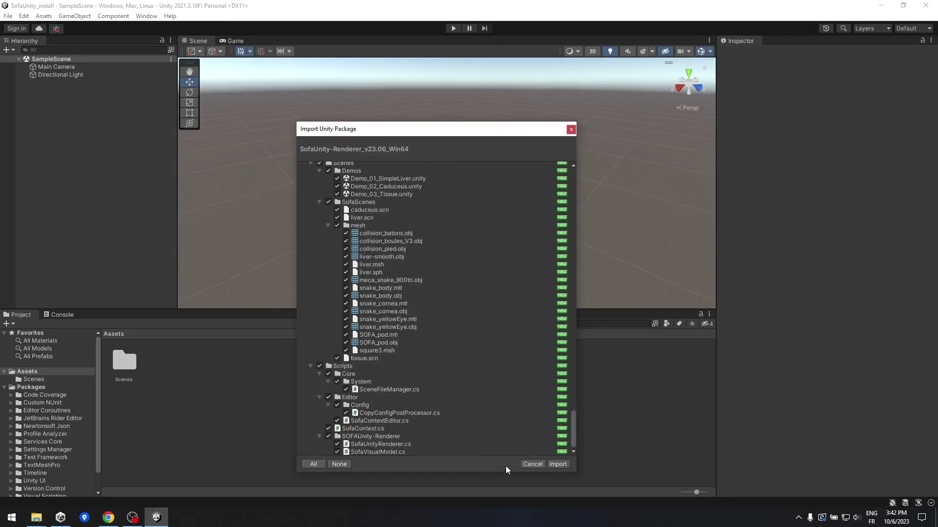
Import all files of the SofaUnity-Renderer_v23.06_Win64 package into the project.
left_click(557, 463)
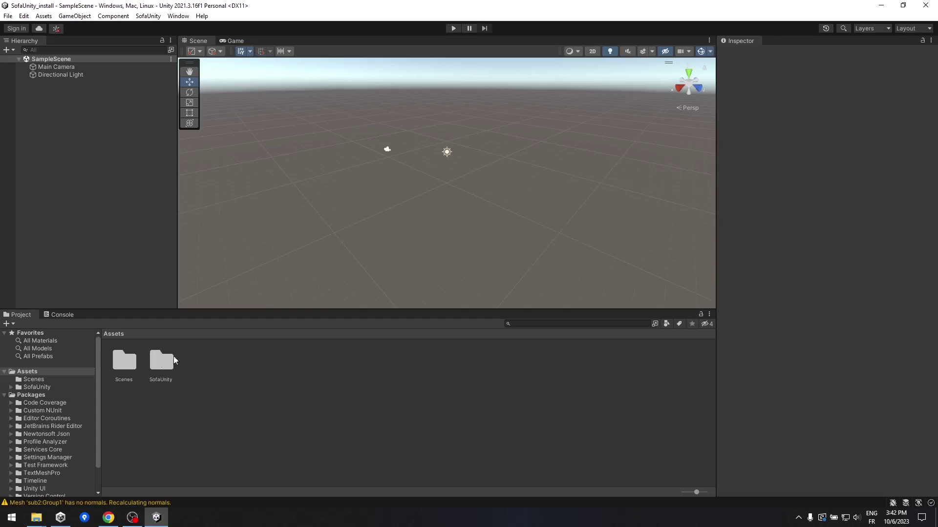
Open the Demo_01_SimpleLiver scene from SofaUnity > Scenes > Demos in the Project panel.
double_click(161, 364)
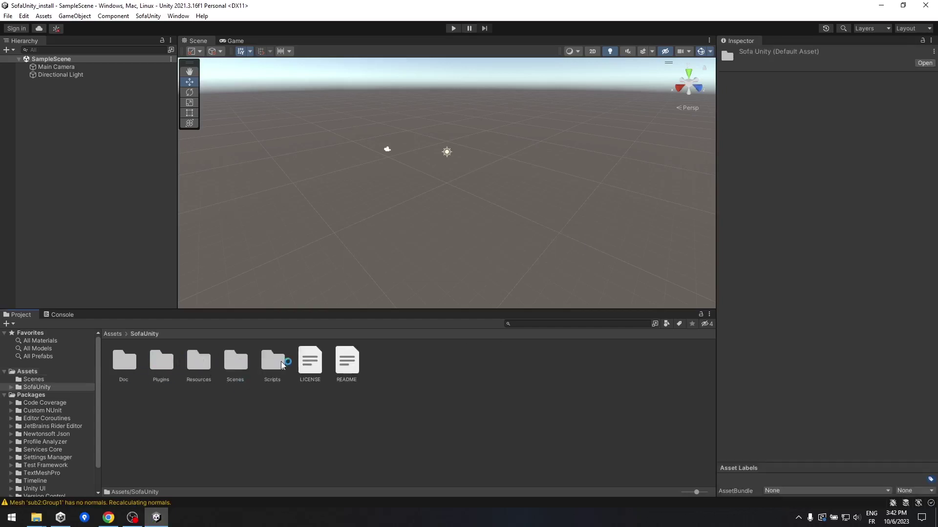
double_click(238, 367)
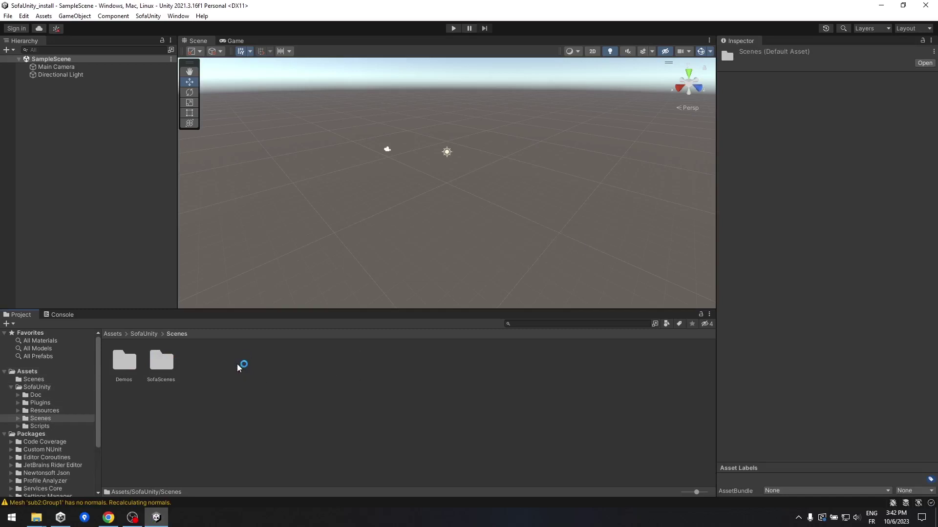
double_click(121, 366)
left_click(130, 372)
double_click(130, 372)
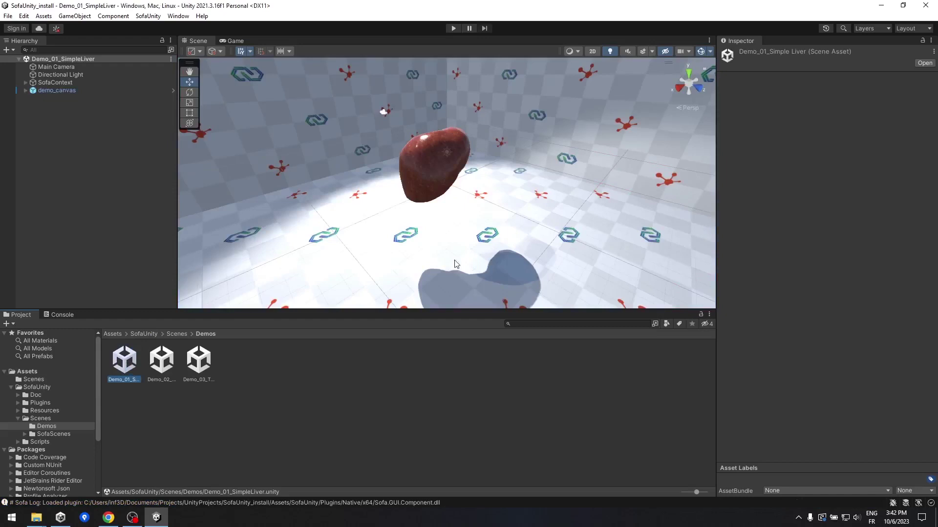
Play the liver simulation, strengthen then weaken SofaContext's Gravity Y, and stop play.
right_click_drag(374, 244, 577, 240)
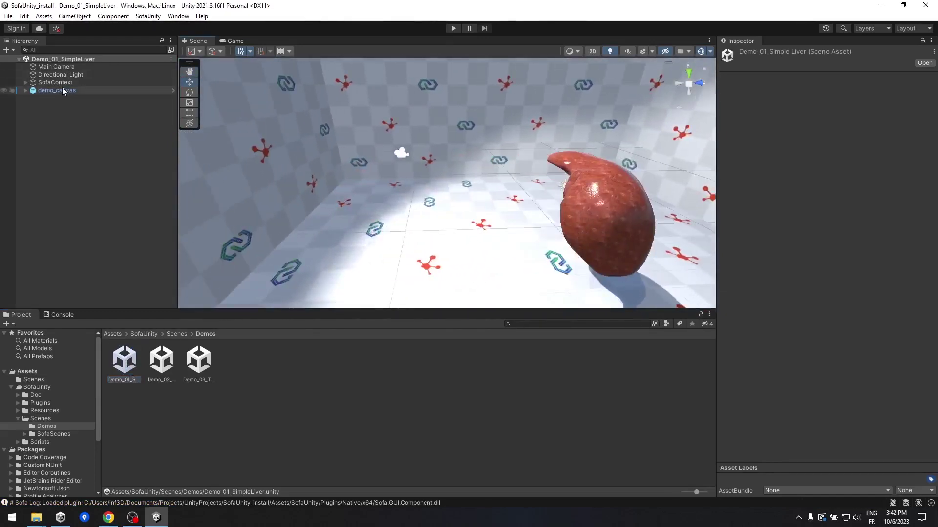
left_click(64, 84)
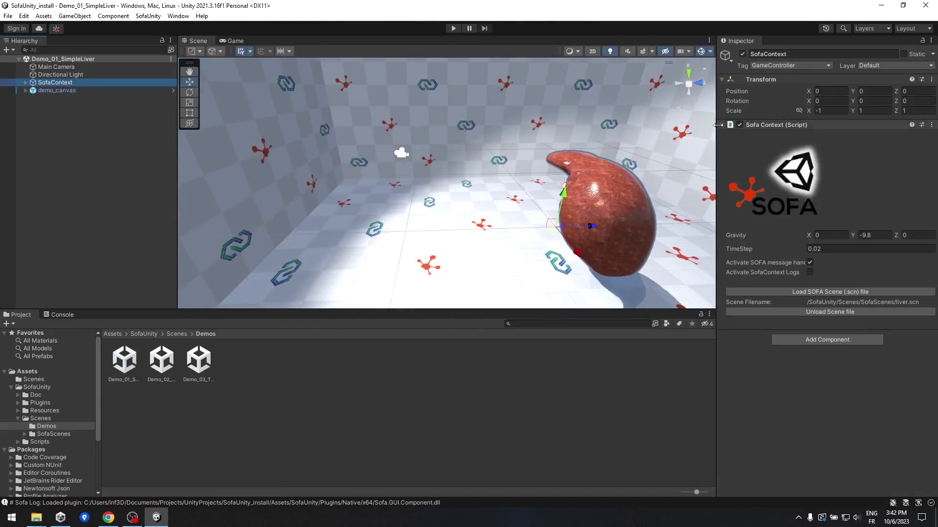
left_click(452, 29)
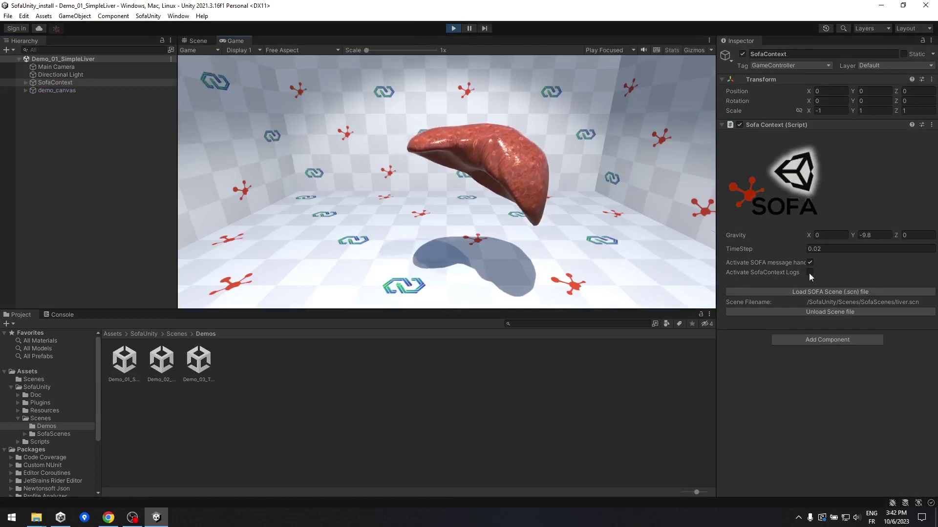
mouse_move(856, 234)
left_mouse_down()
mouse_move(733, 235)
mouse_move(489, 261)
left_mouse_up()
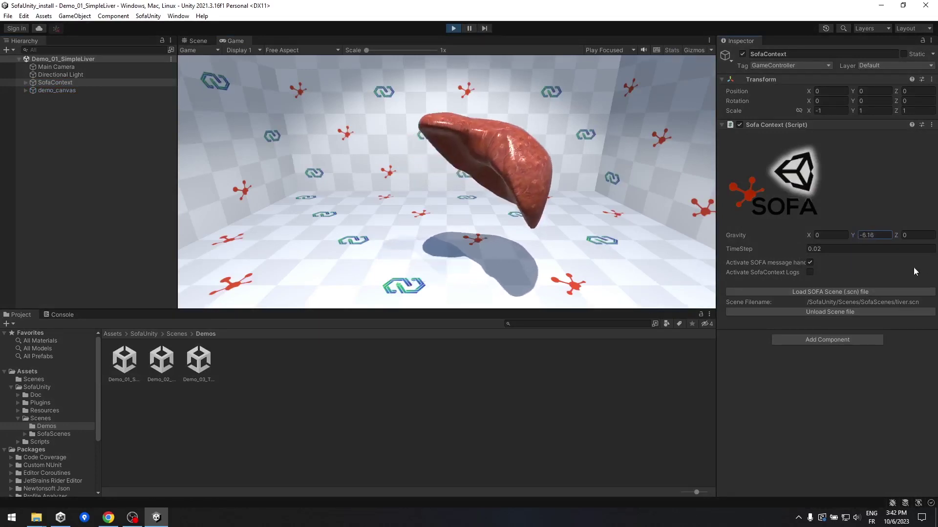
mouse_move(488, 260)
left_mouse_down()
mouse_move(807, 257)
mouse_move(656, 199)
left_mouse_up()
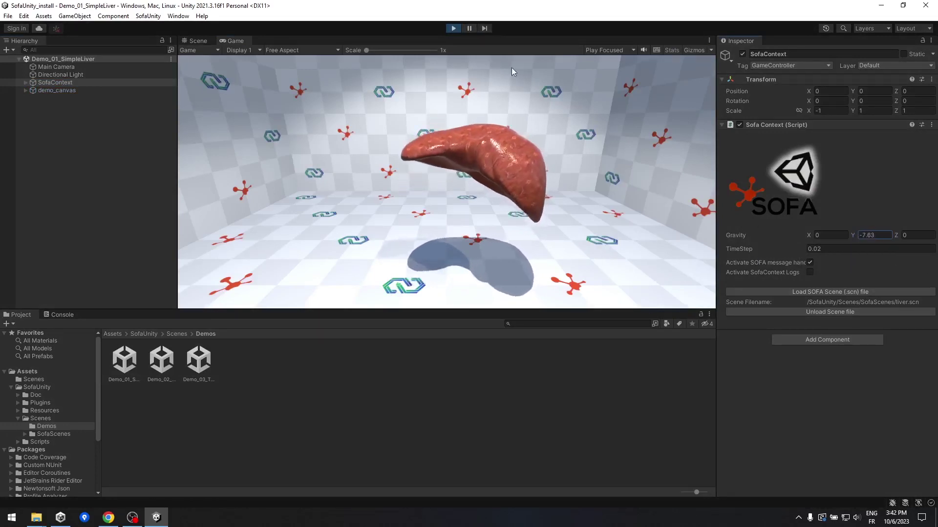
left_click(455, 28)
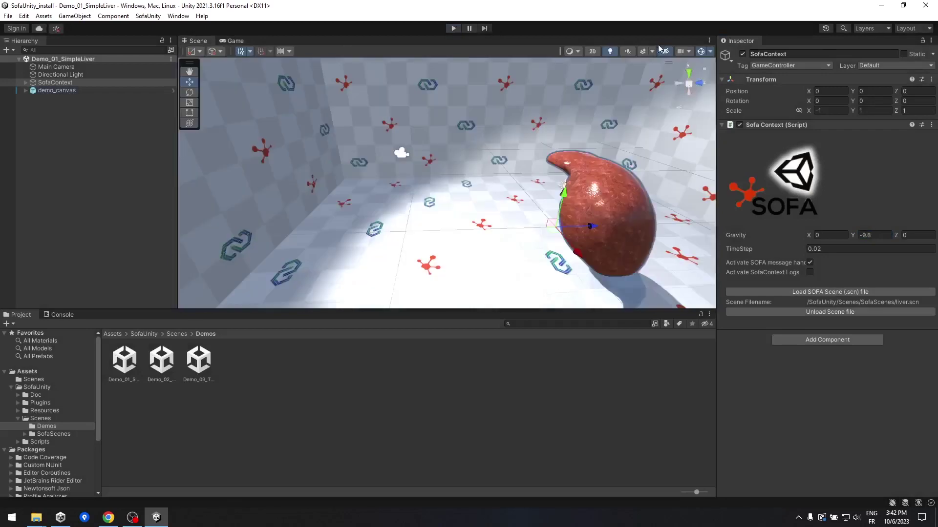